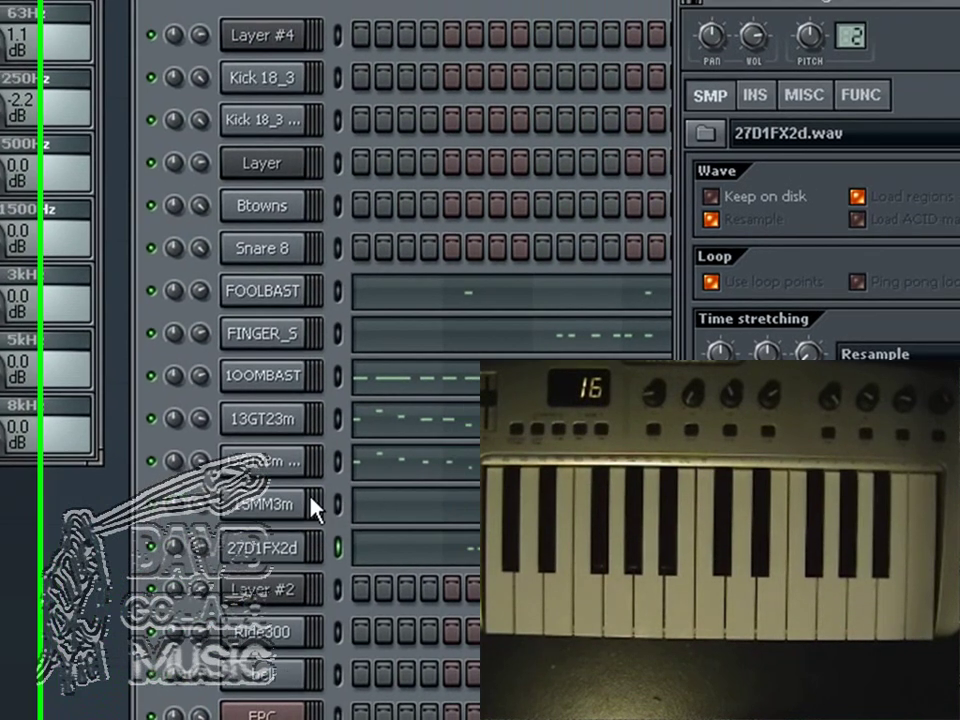
# - Open the channel settings of 15MM3m and play the song briefly from the start to hear the sounds
pyautogui.click(300, 495)
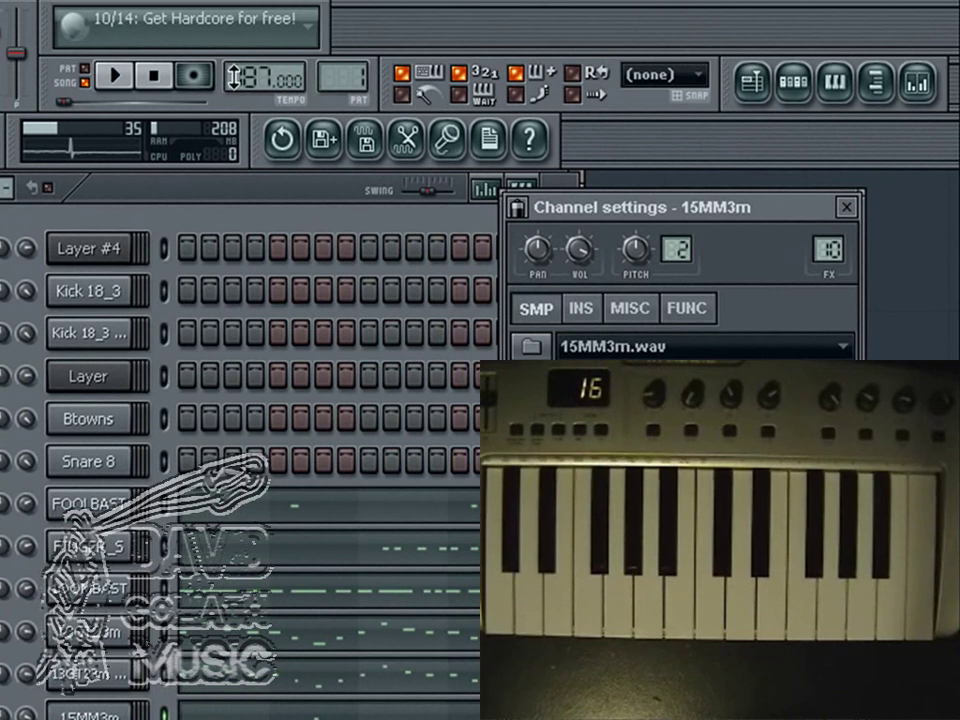
pyautogui.click(136, 82)
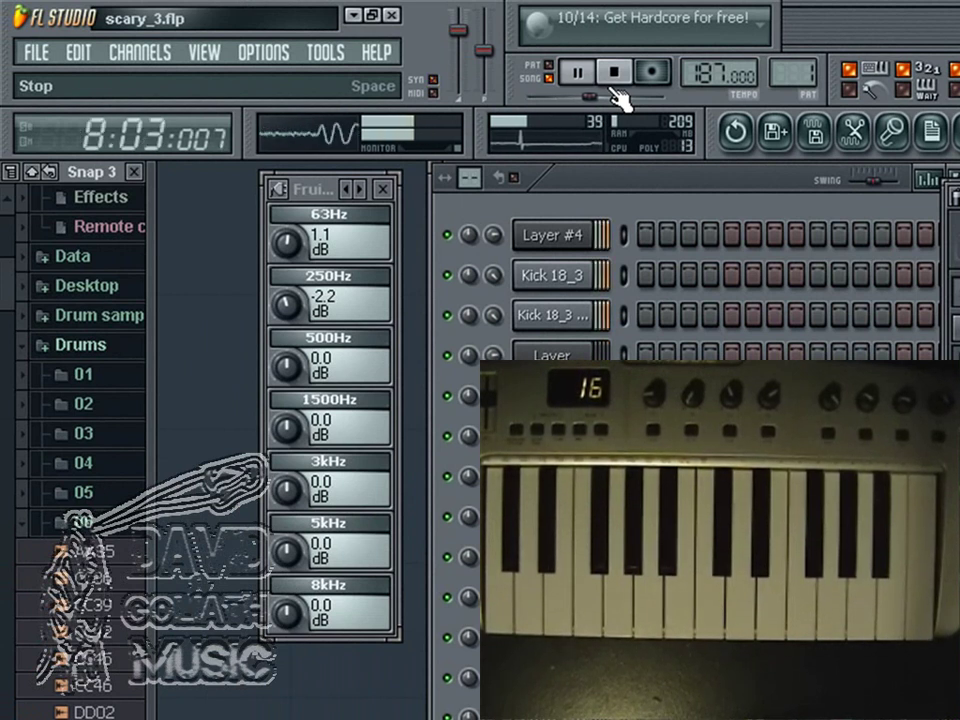
pyautogui.click(614, 80)
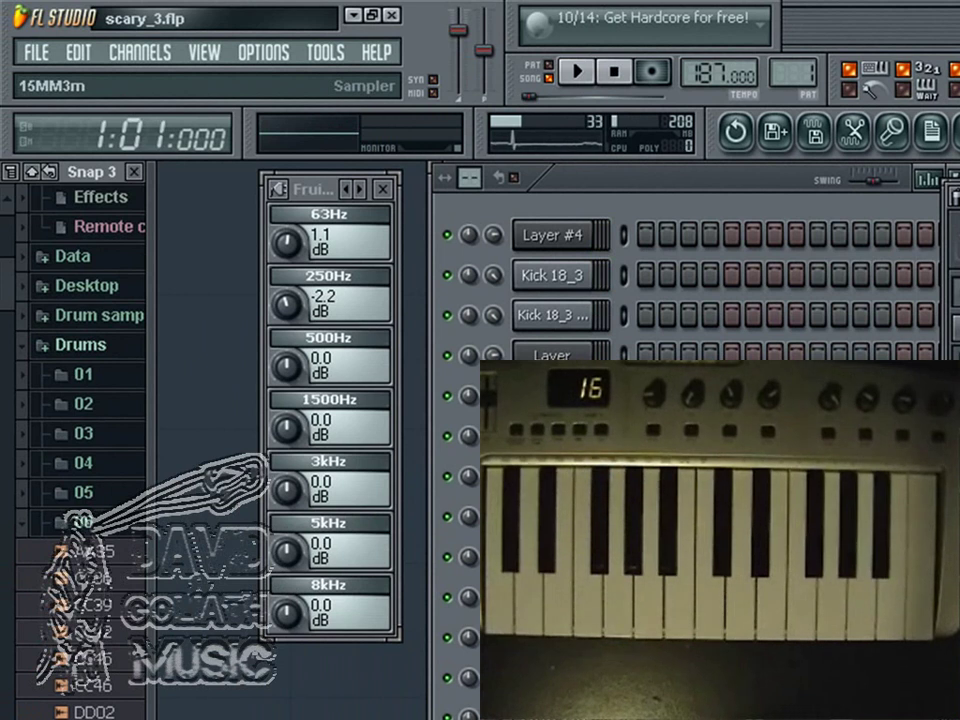
# - Open the mixer on Insert 10 for the 15MM3m channel, arranging the mixer and channel settings windows so they do not overlap
pyautogui.click(560, 675)
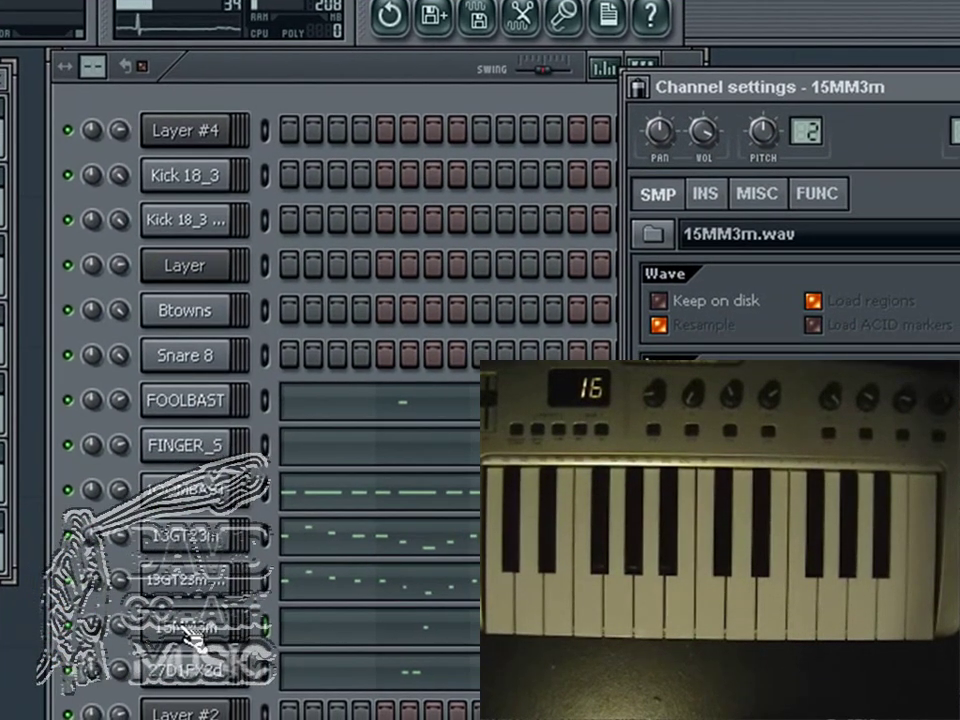
pyautogui.moveTo(906, 96); pyautogui.dragTo(336, 148)
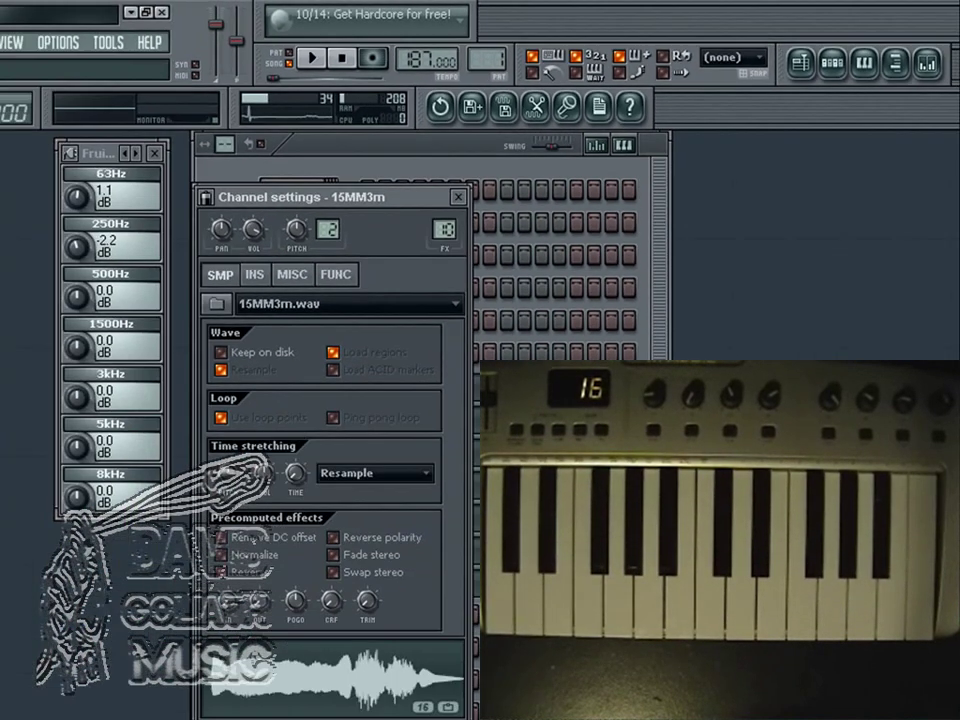
pyautogui.press('F9')
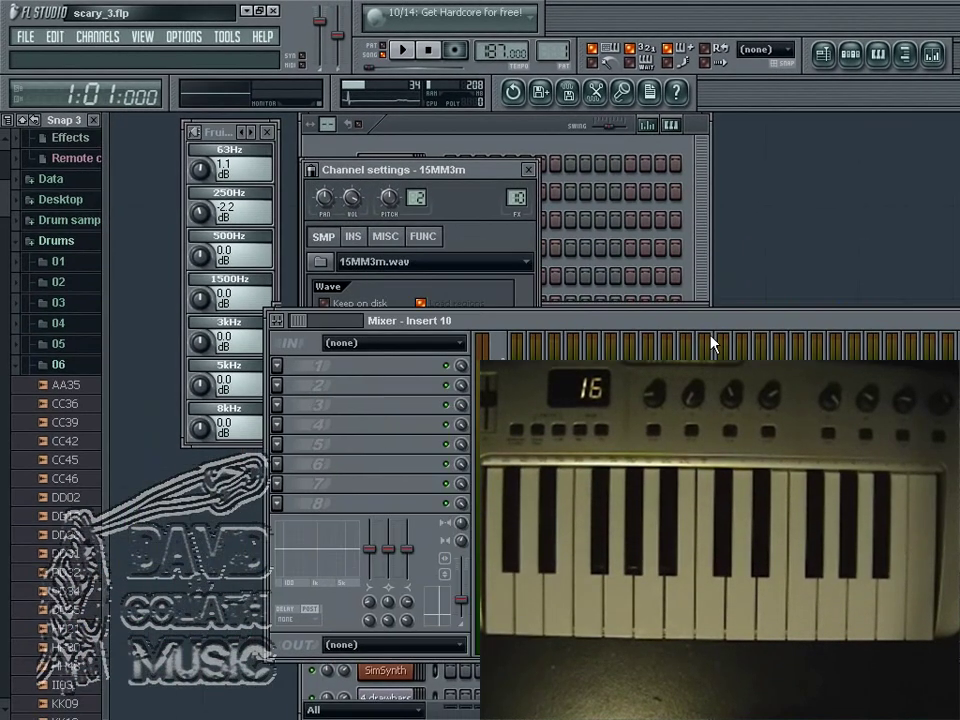
pyautogui.moveTo(555, 393); pyautogui.dragTo(585, 356)
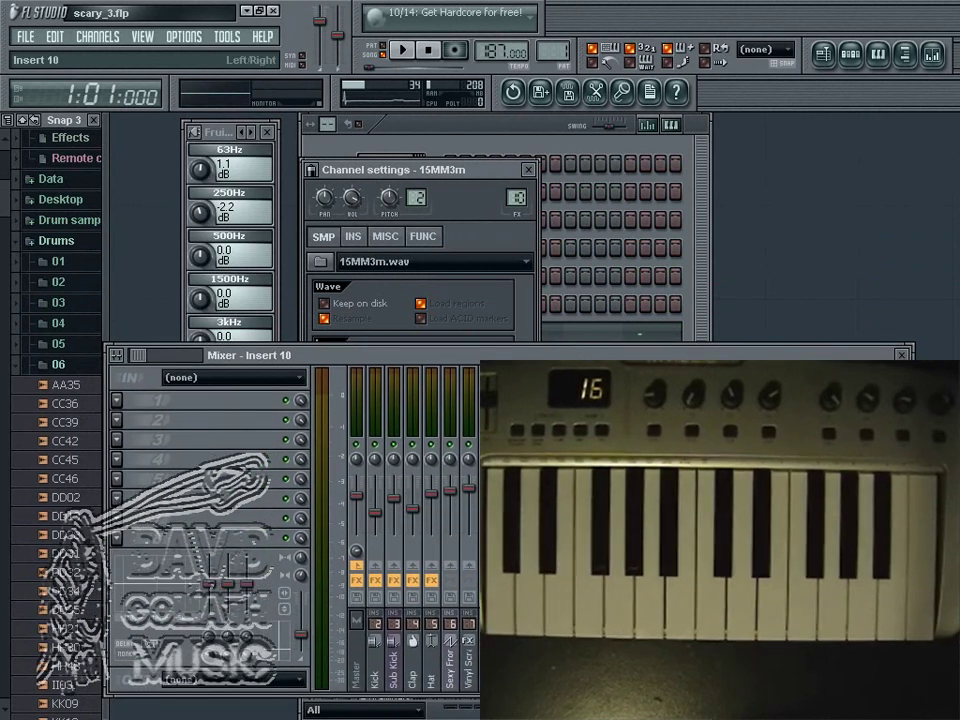
pyautogui.moveTo(400, 170); pyautogui.dragTo(650, 123)
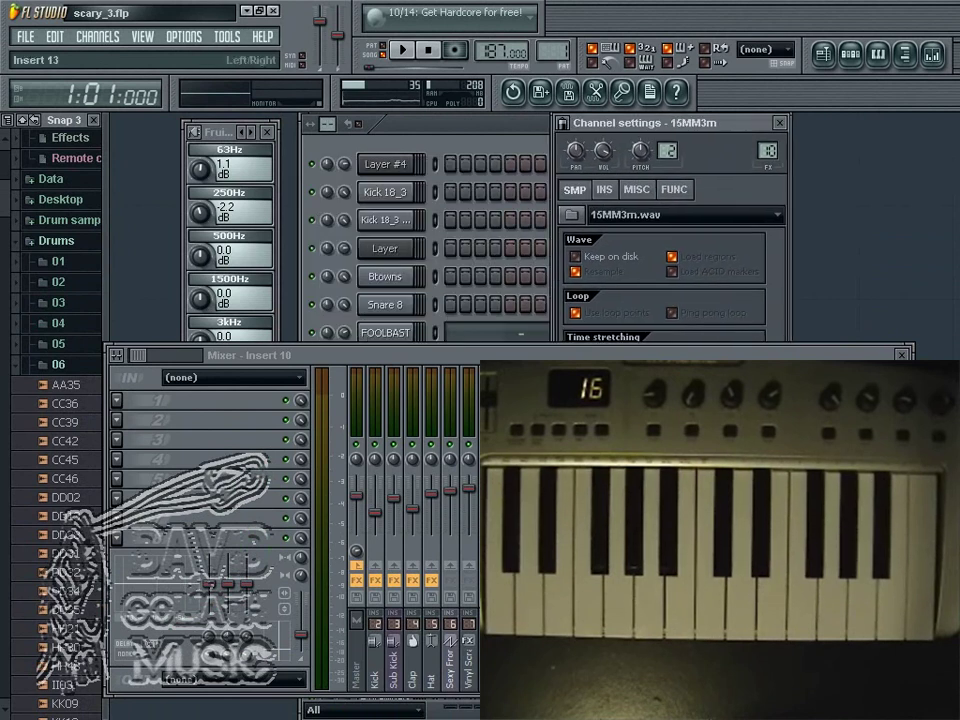
# - Load Fruity 7 Band EQ into the first effect slot of mixer Insert 10
pyautogui.click(120, 400)
pyautogui.moveTo(140, 421)
pyautogui.click(339, 126)
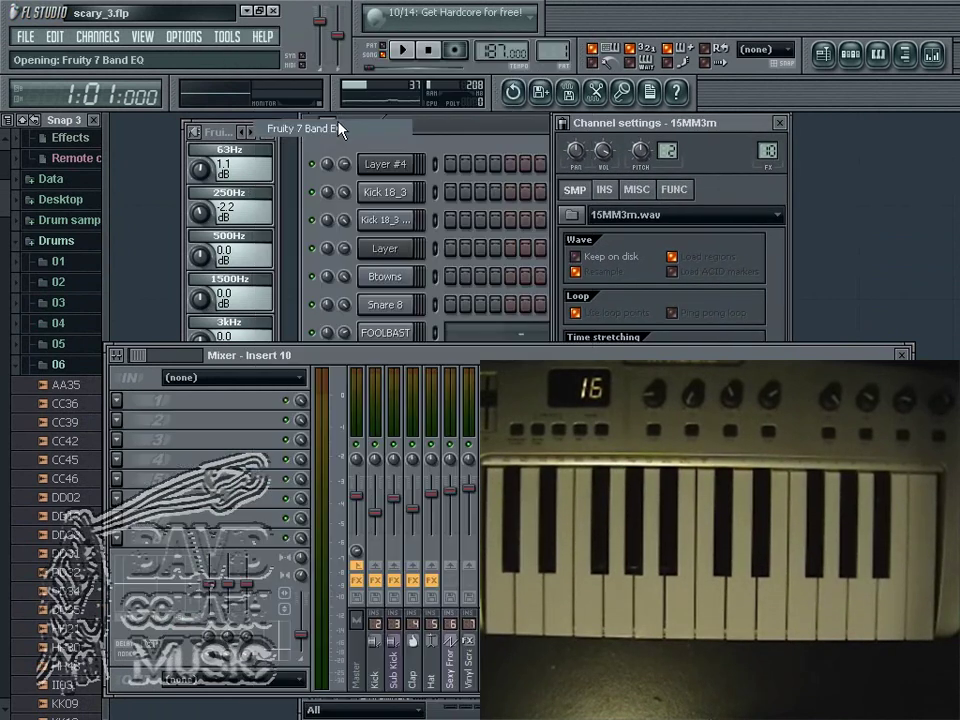
# - Apply a voice preset to the Fruity 7 Band EQ on Insert 10 and close the mixer
pyautogui.moveTo(456, 358); pyautogui.dragTo(503, 273)
pyautogui.click(165, 314)
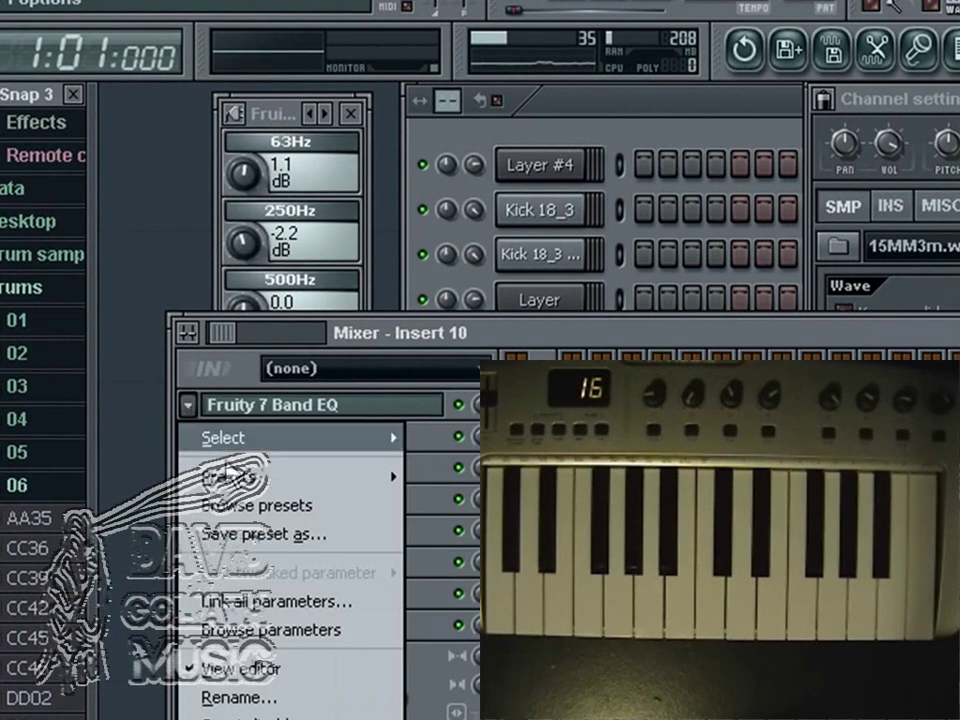
pyautogui.moveTo(230, 477)
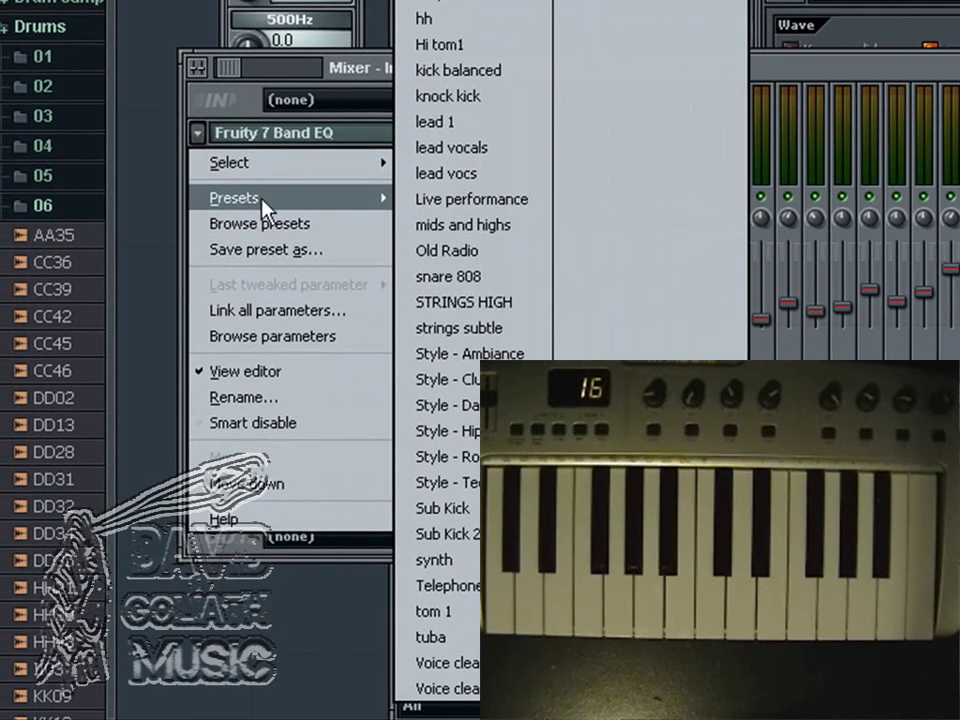
pyautogui.click(468, 664)
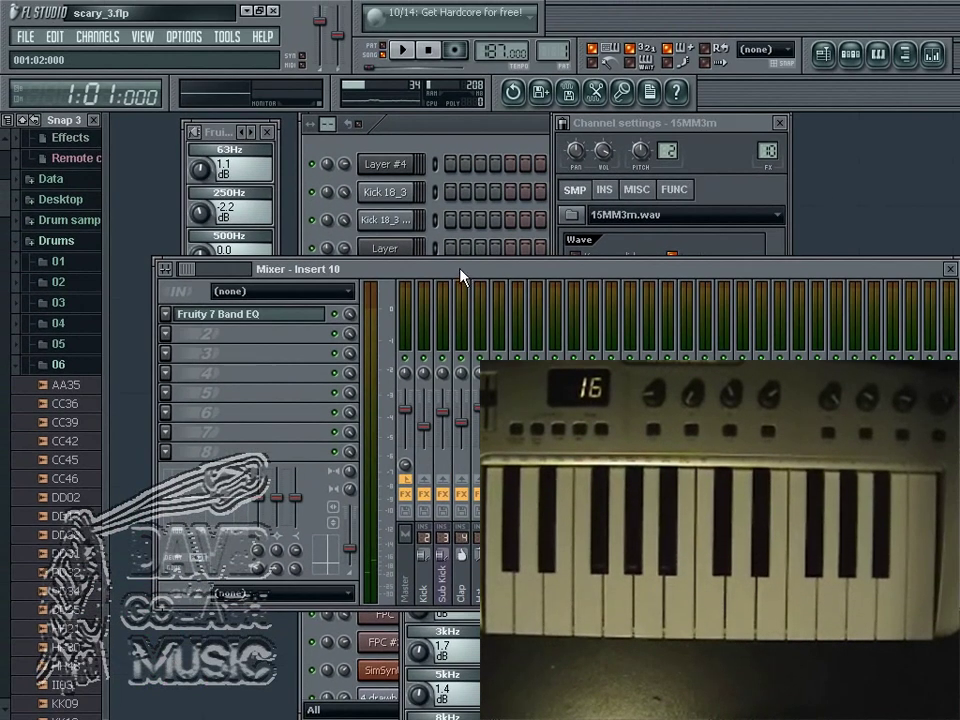
pyautogui.moveTo(459, 270); pyautogui.dragTo(362, 305)
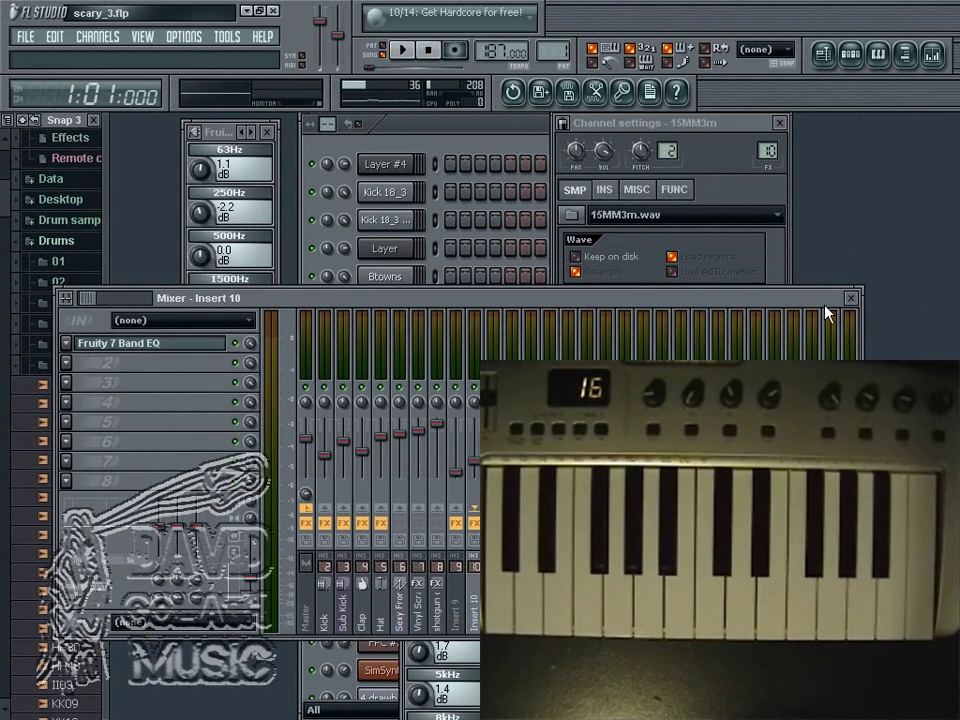
pyautogui.click(851, 298)
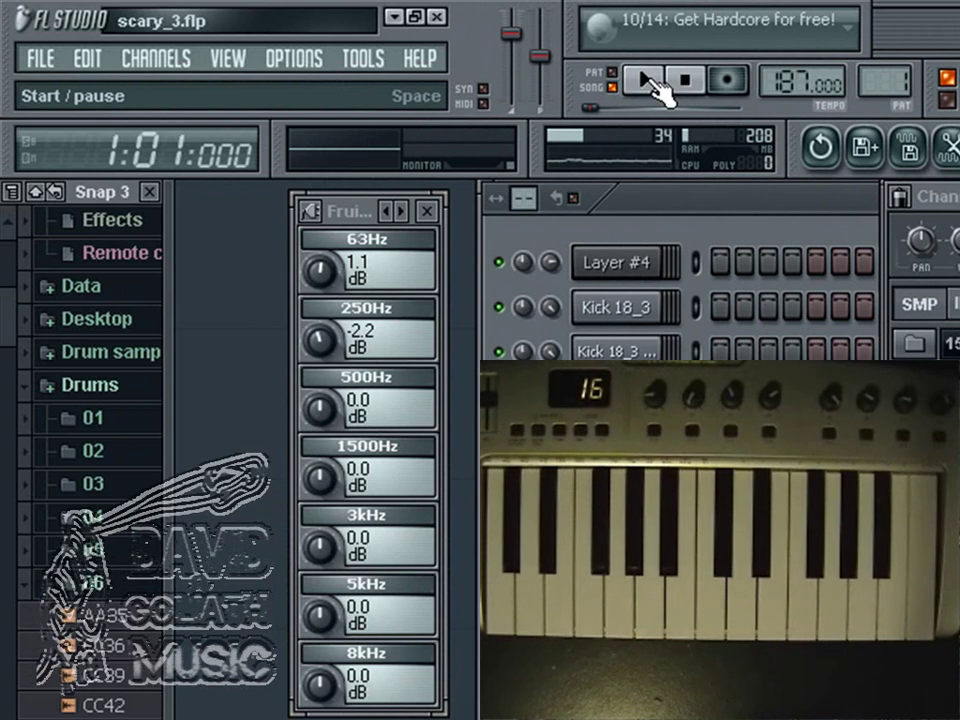
# - Play the song from the start to hear 15MM3m with the equalizer preset applied
pyautogui.click(652, 82)
pyautogui.click(683, 84)
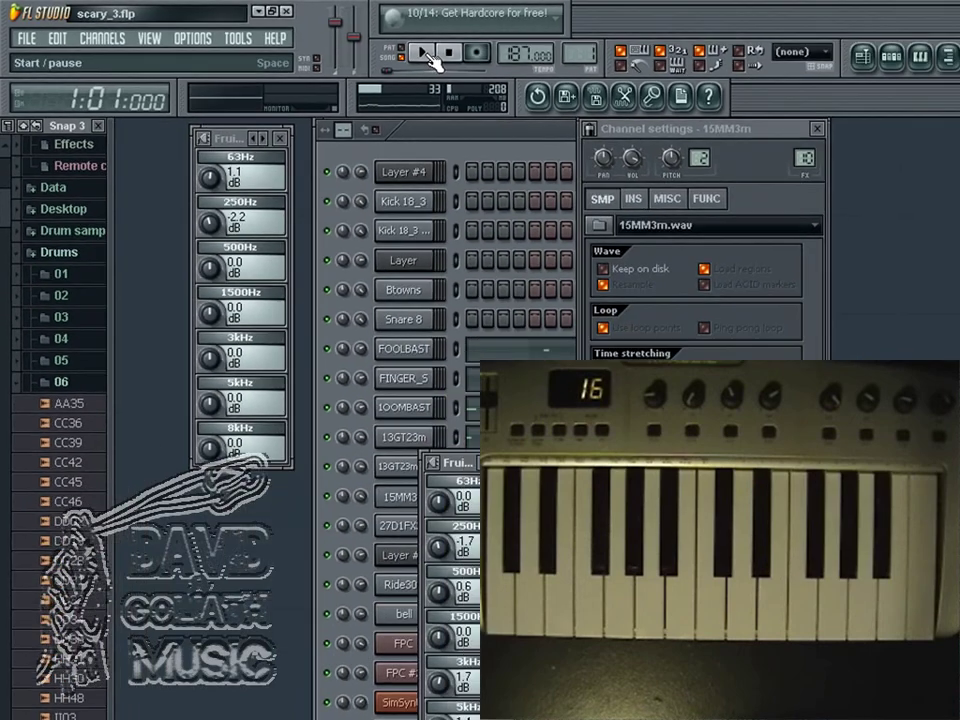
pyautogui.click(650, 82)
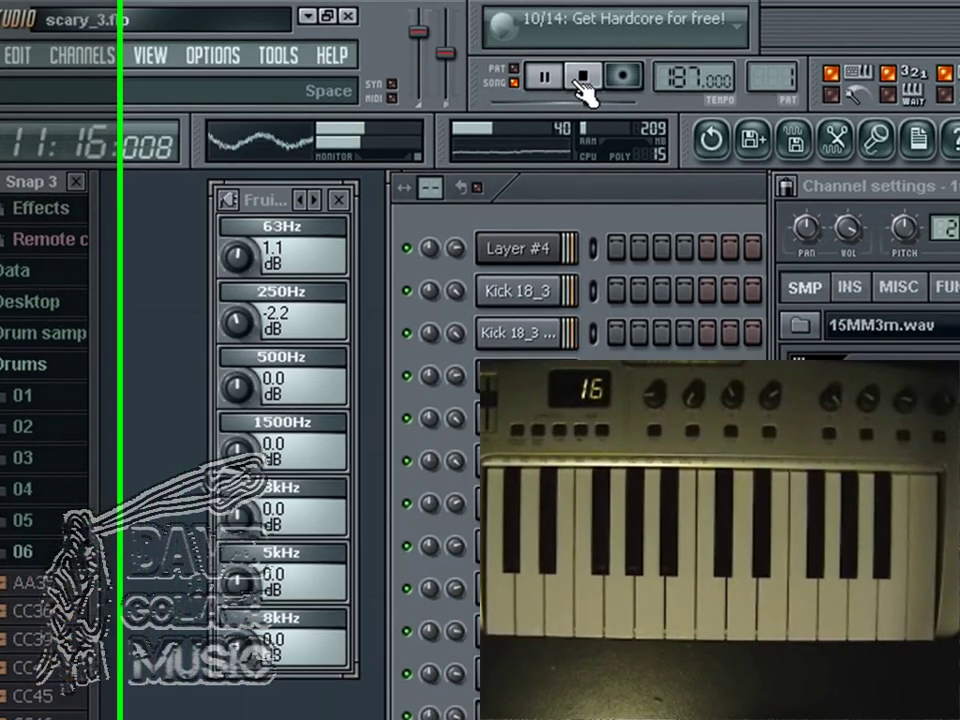
pyautogui.click(684, 86)
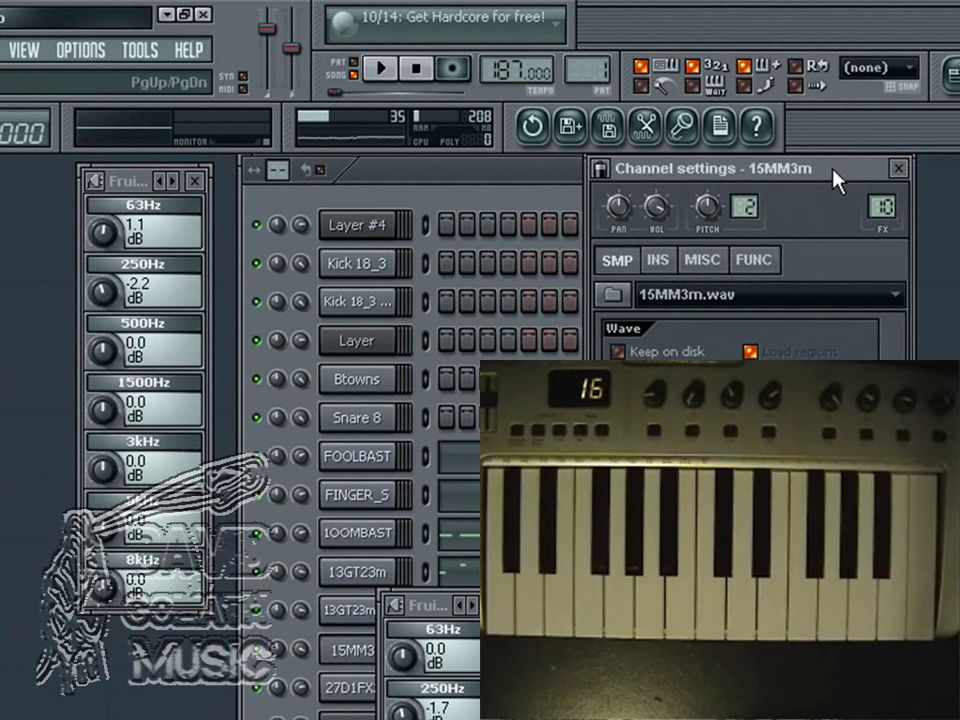
# - Clear the floating windows off the channel list, solo the 27D1FX2d channel and audition it in pattern mode
pyautogui.moveTo(834, 170); pyautogui.dragTo(920, 254)
pyautogui.moveTo(434, 608); pyautogui.dragTo(43, 576)
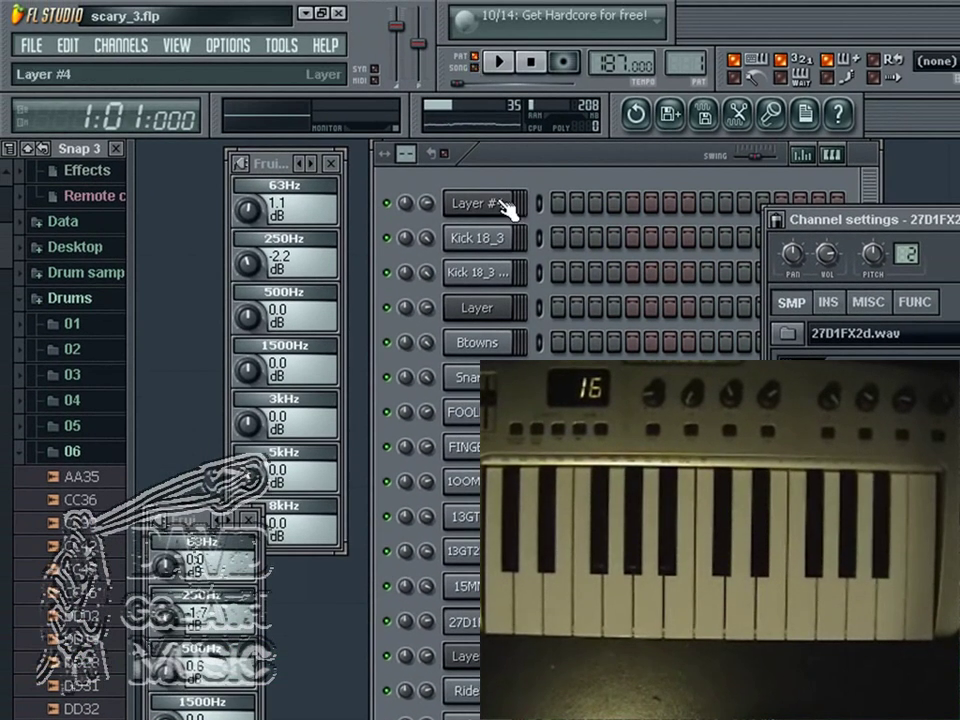
pyautogui.click(392, 624)
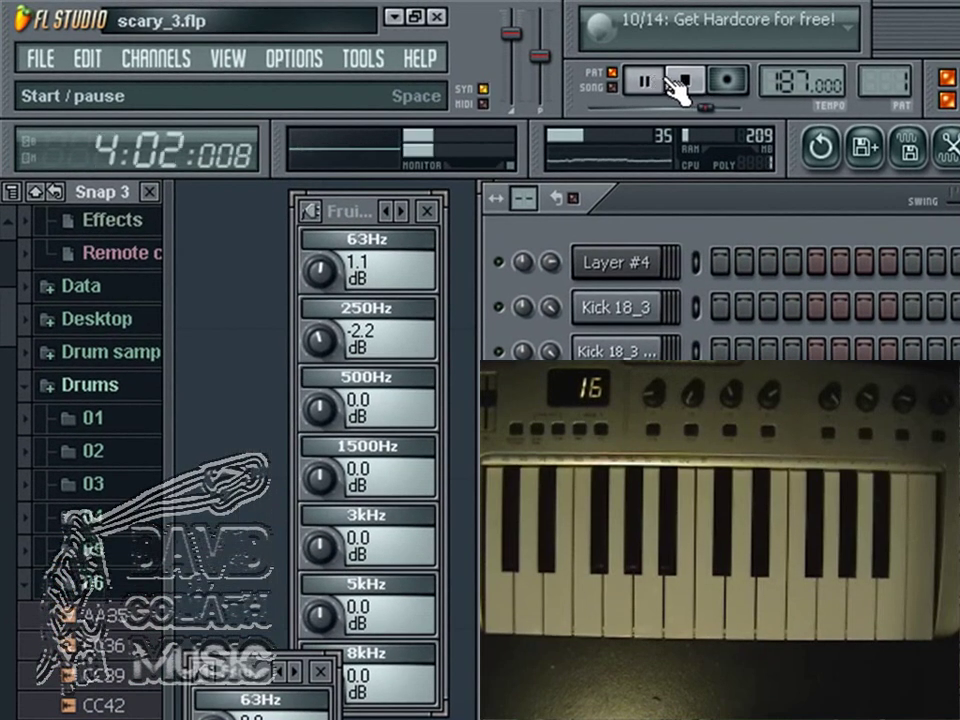
pyautogui.click(688, 88)
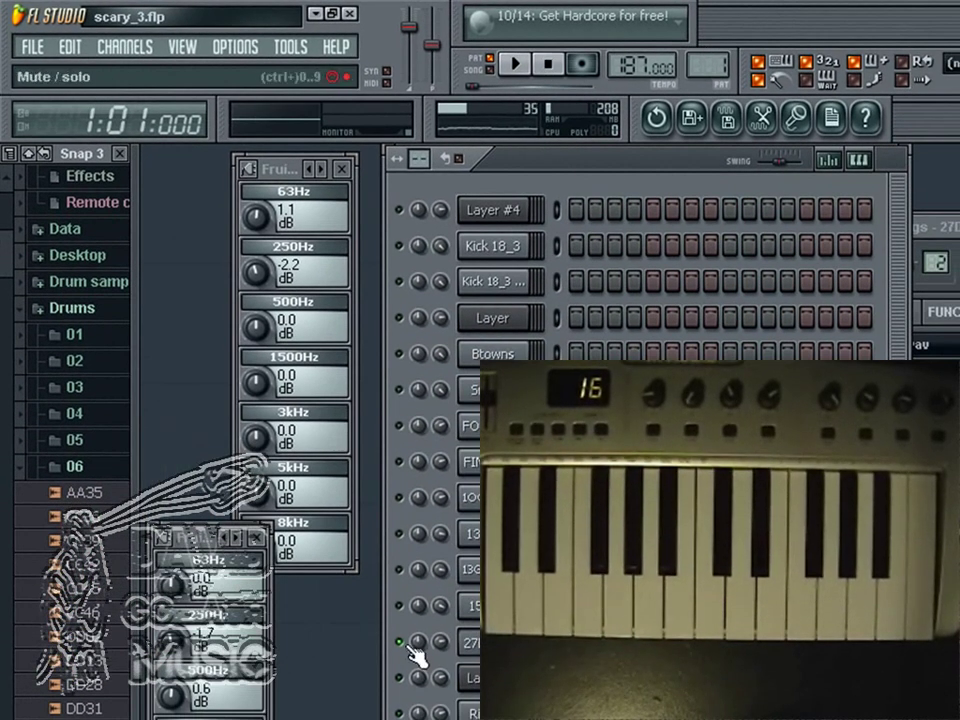
pyautogui.click(518, 66)
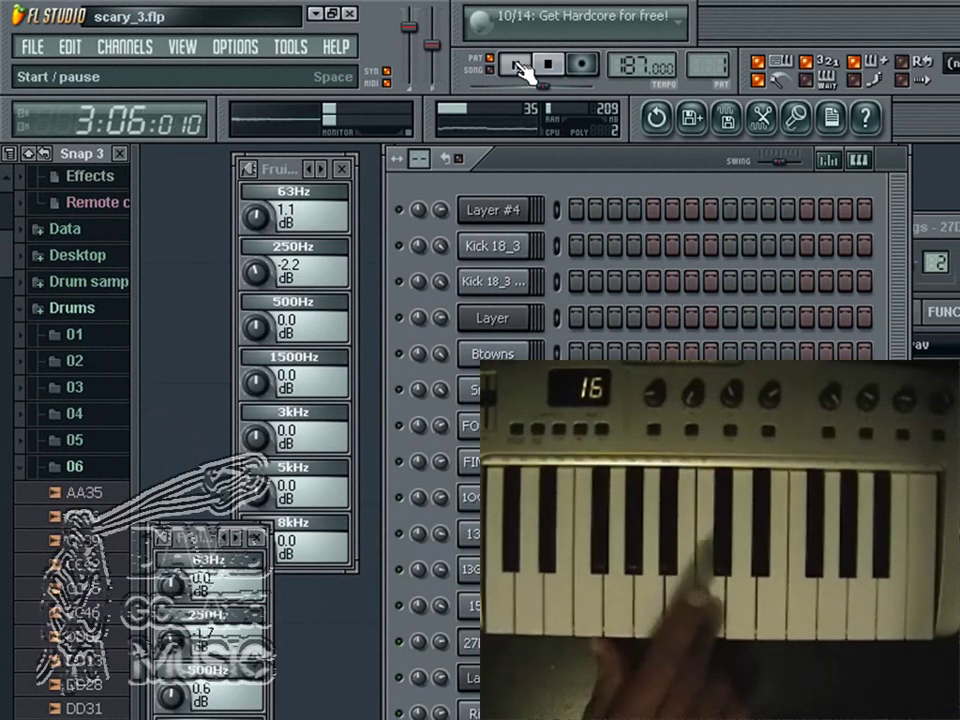
pyautogui.click(551, 70)
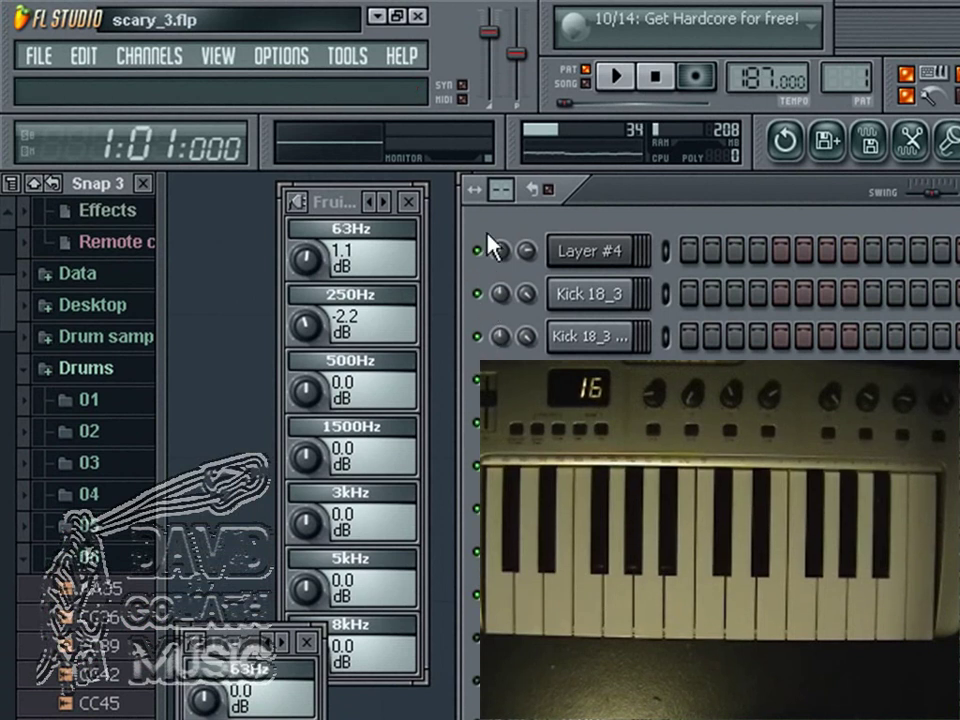
# - Play the pattern with all channels unmuted and examine the 27D1FX2d notes in the piano roll
pyautogui.click(624, 86)
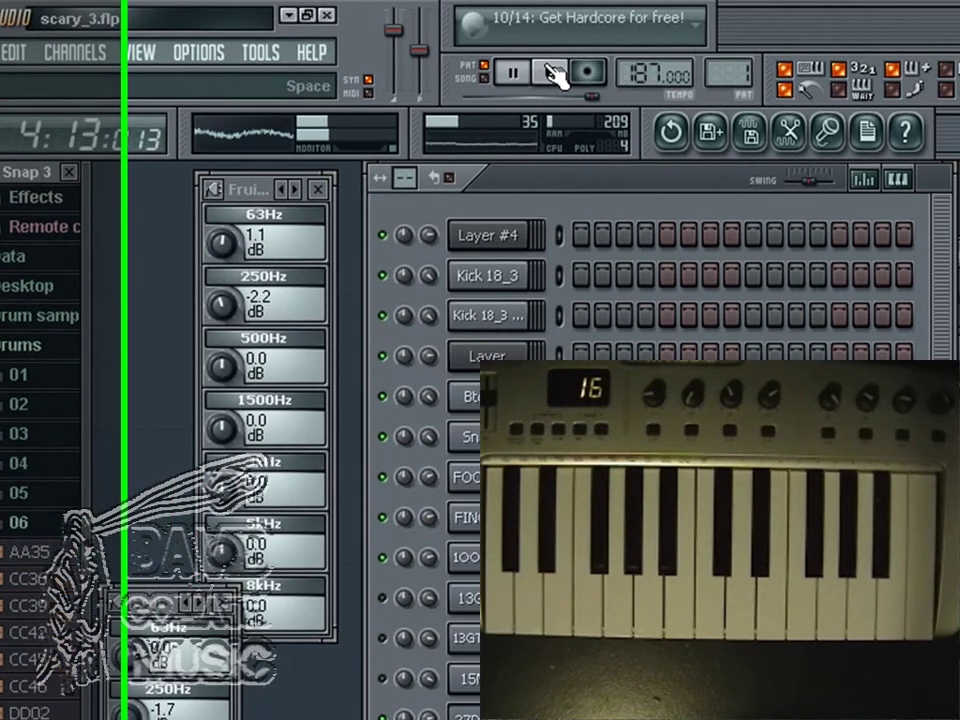
pyautogui.click(553, 74)
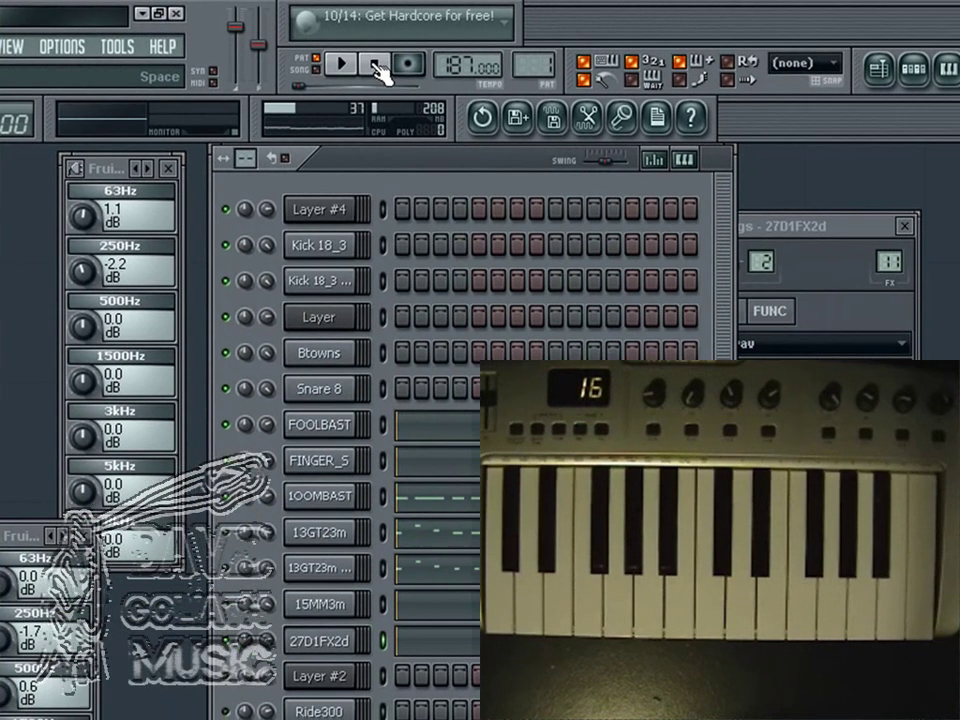
pyautogui.click(470, 642)
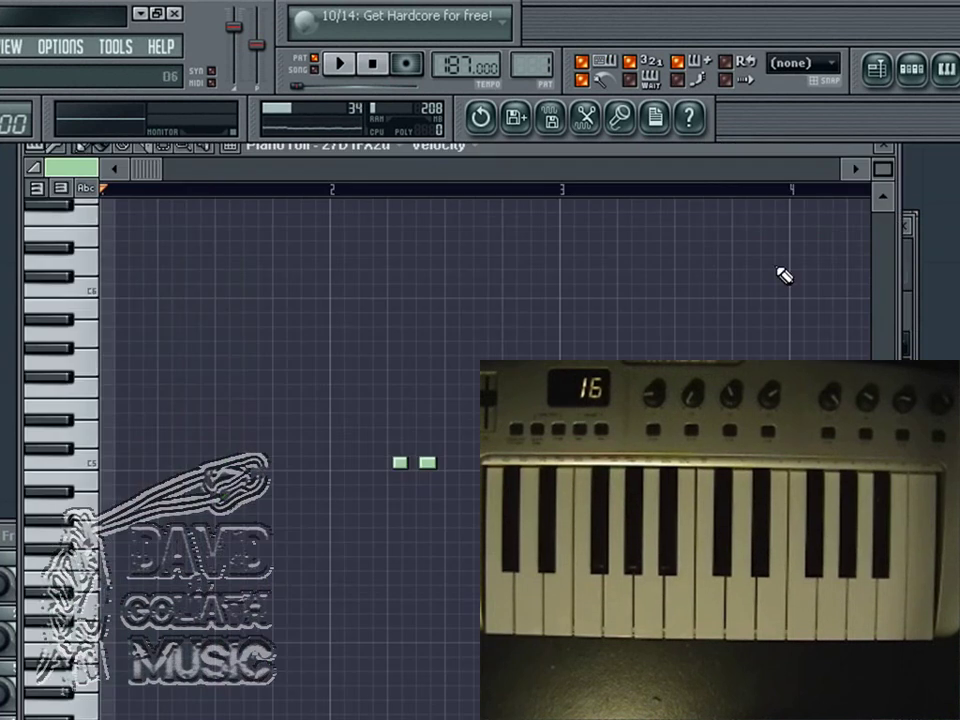
pyautogui.click(887, 150)
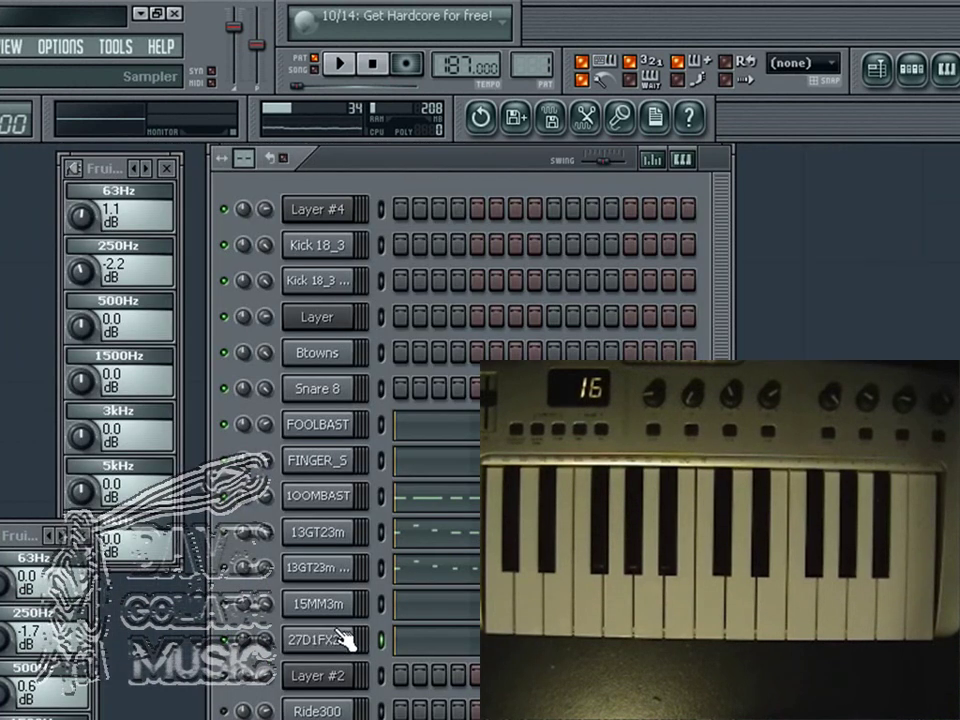
# - Review the channel settings of 27D1FX2d and the effects on its mixer track, Insert 11
pyautogui.click(335, 640)
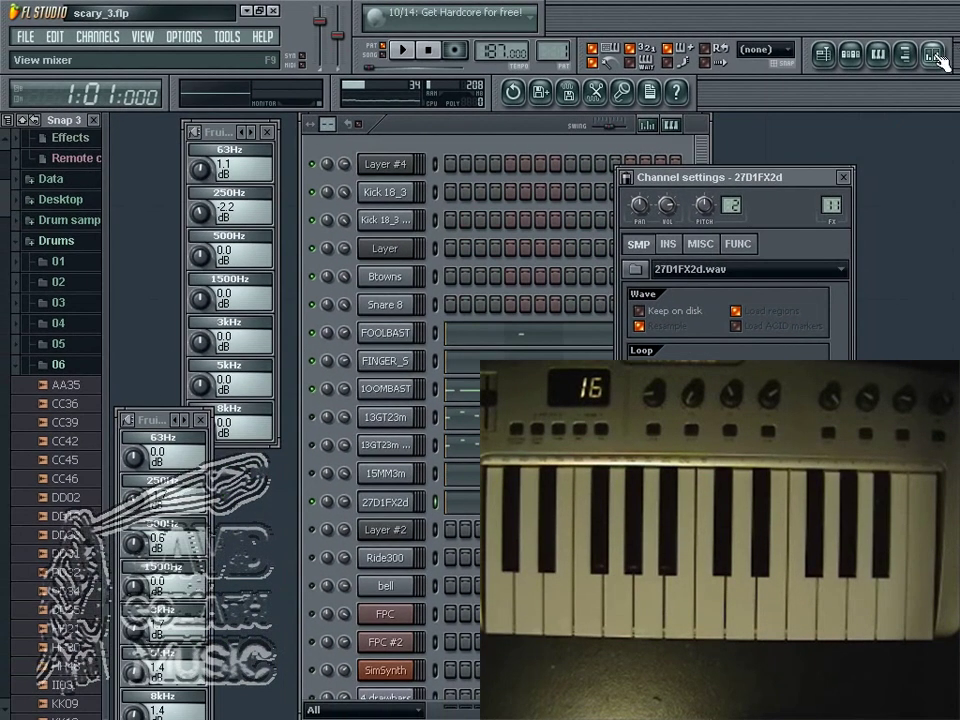
pyautogui.click(931, 55)
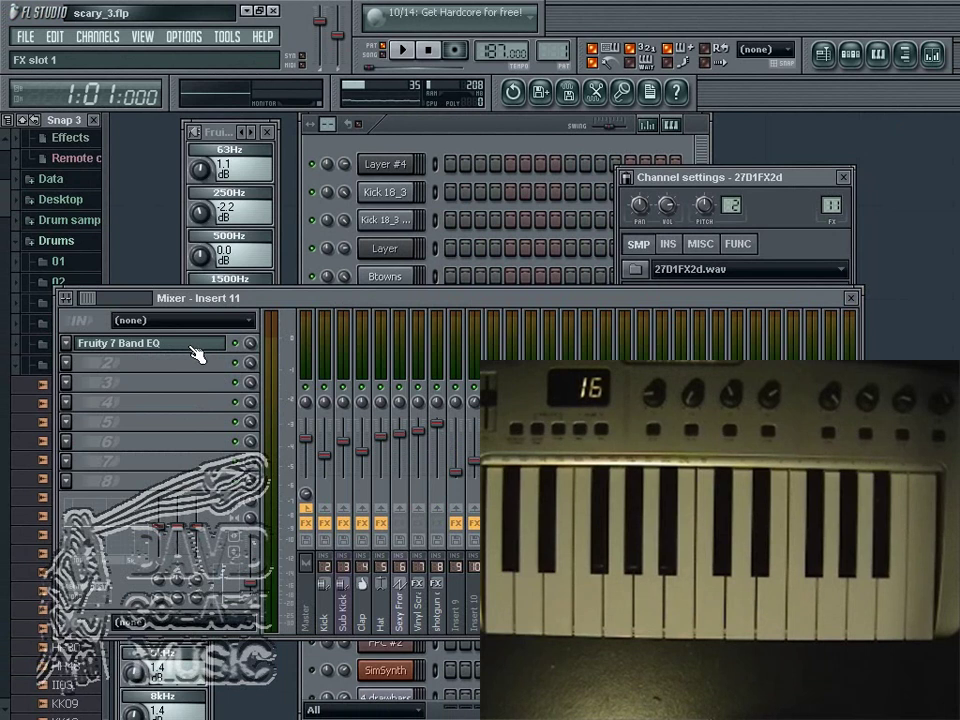
pyautogui.click(848, 297)
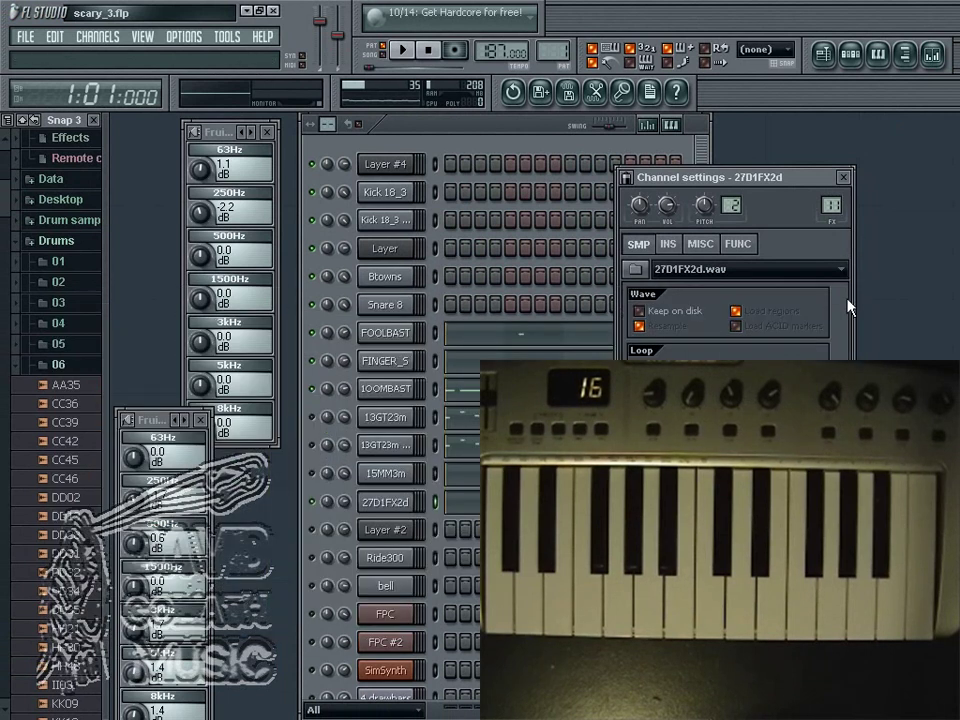
pyautogui.moveTo(806, 180); pyautogui.dragTo(894, 145)
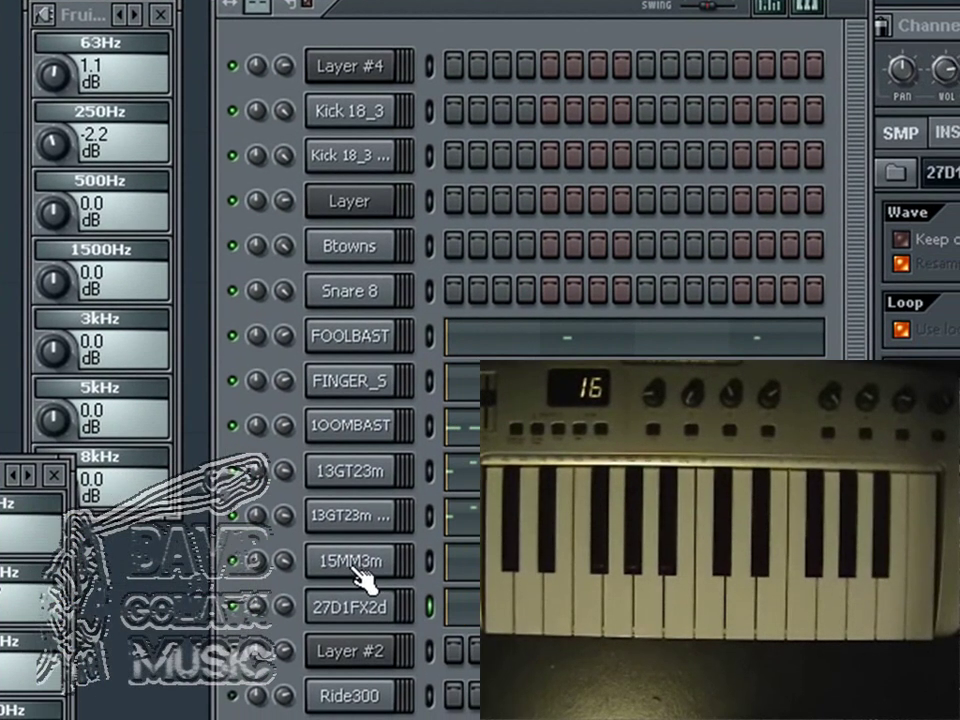
# - Bring up the 15MM3m channel settings again and reposition the window beside the channel list
pyautogui.click(365, 576)
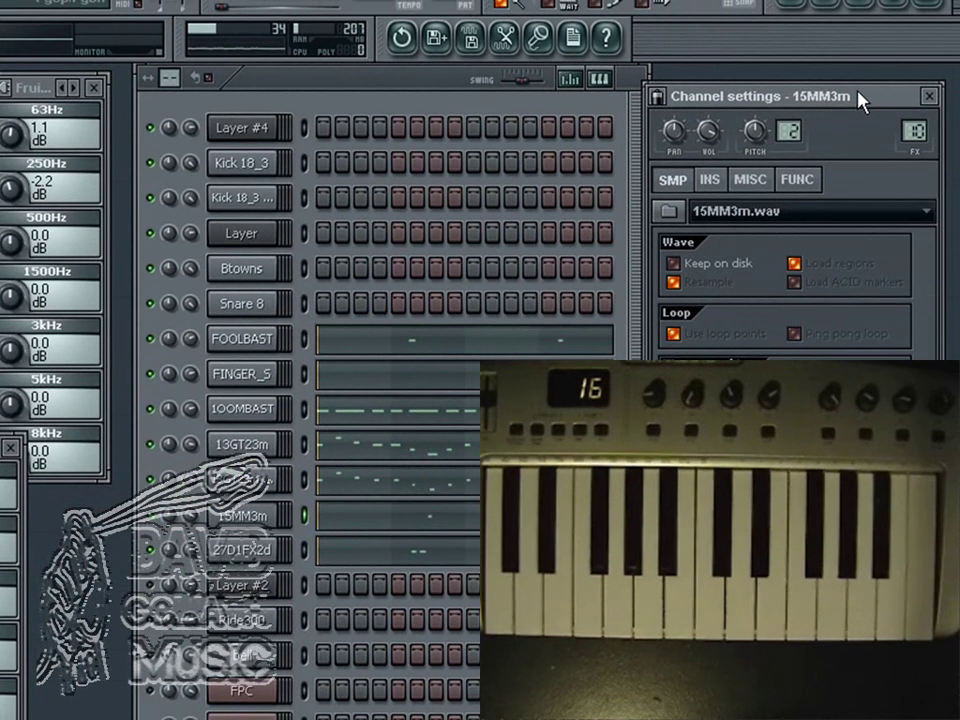
pyautogui.moveTo(868, 120); pyautogui.dragTo(775, 121)
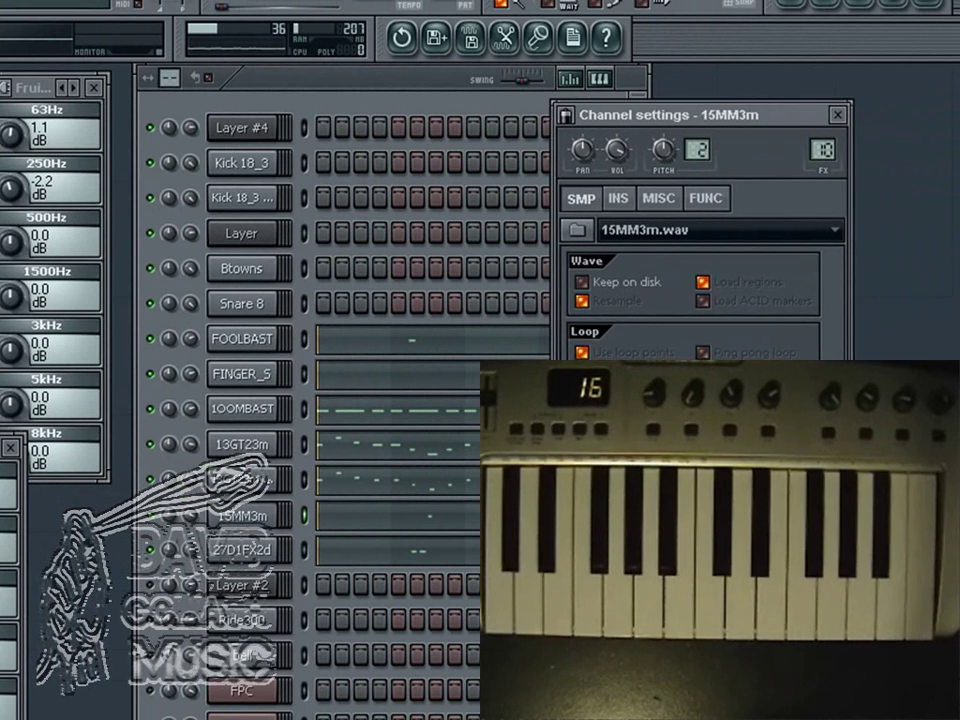